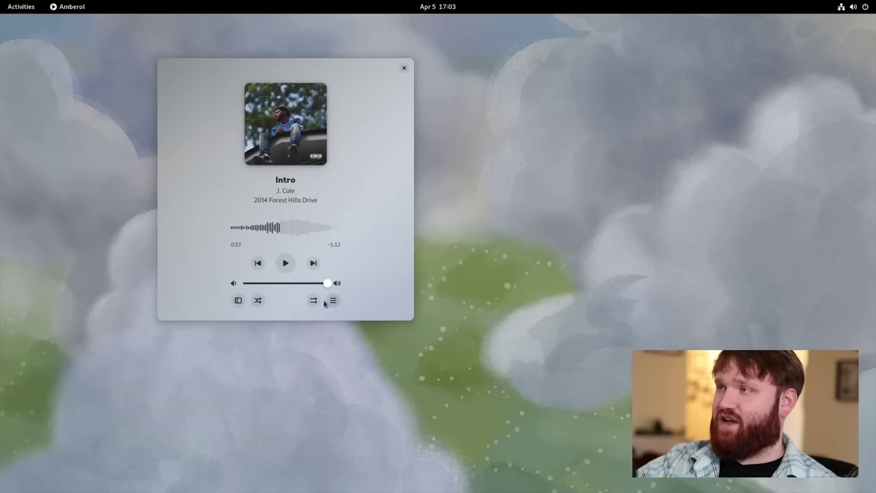
Step: Skip ahead to the track 03' Adolescence, play it from about 0:57 and lower the player volume to about a third
click(314, 263)
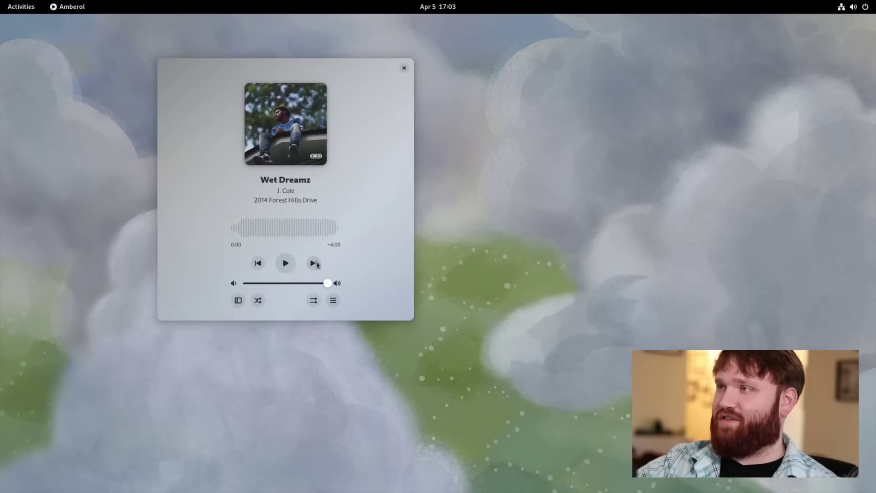
click(313, 263)
click(286, 263)
click(253, 228)
click(273, 283)
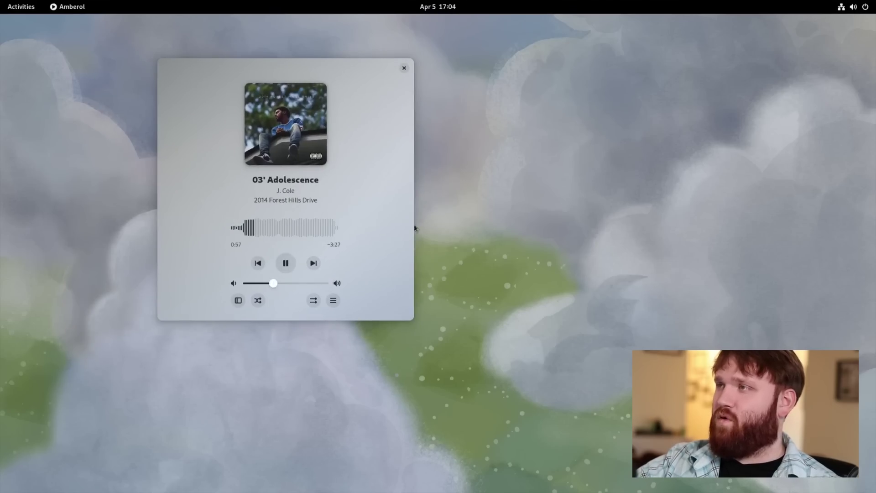
Step: Close the Amberol window during playback and check the media controls in the desktop's notification list
click(404, 68)
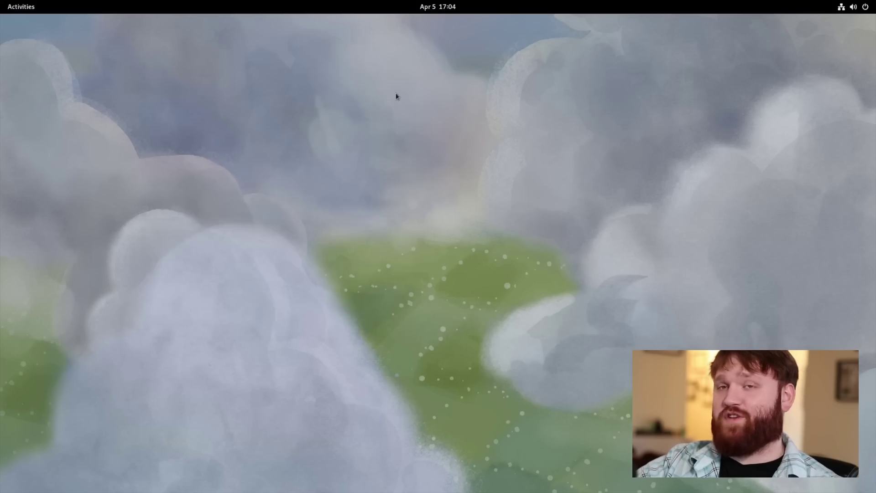
click(447, 10)
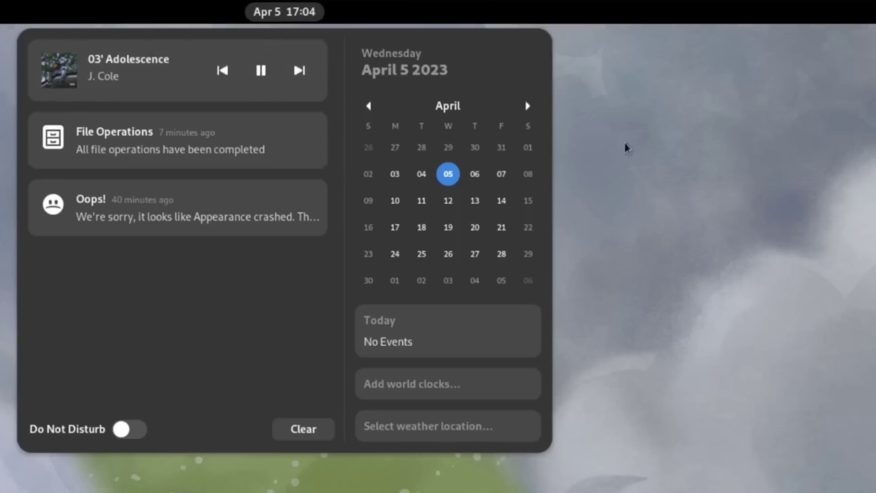
click(776, 148)
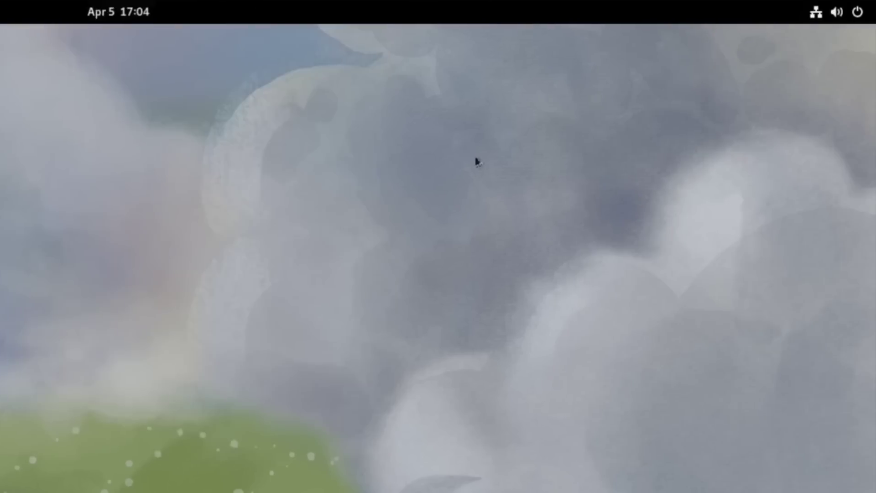
Step: Show the background apps in the system quick settings and open their app settings
click(831, 13)
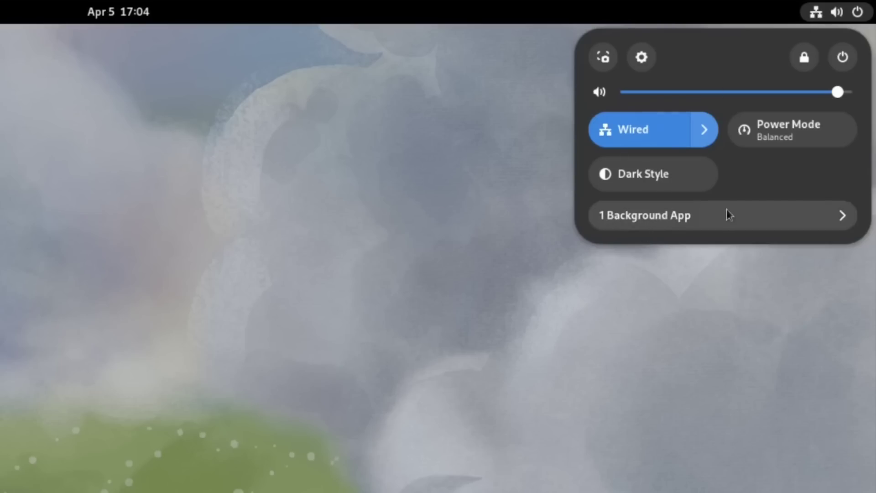
click(842, 219)
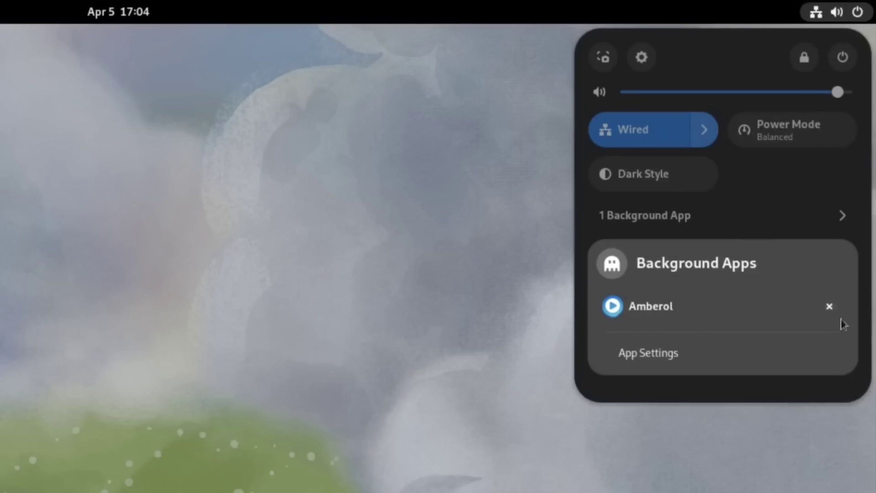
click(652, 360)
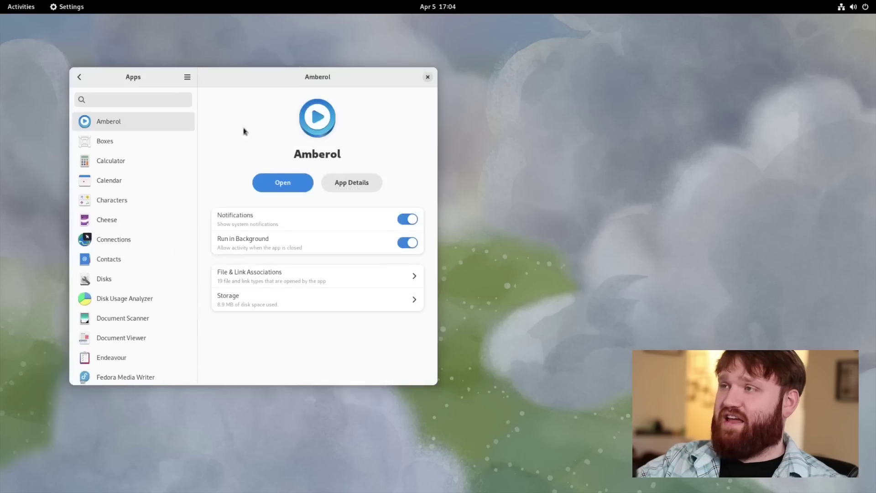
Step: Shift the Settings window slightly and view the app settings of Boxes and Amberol
drag(225, 74, 231, 95)
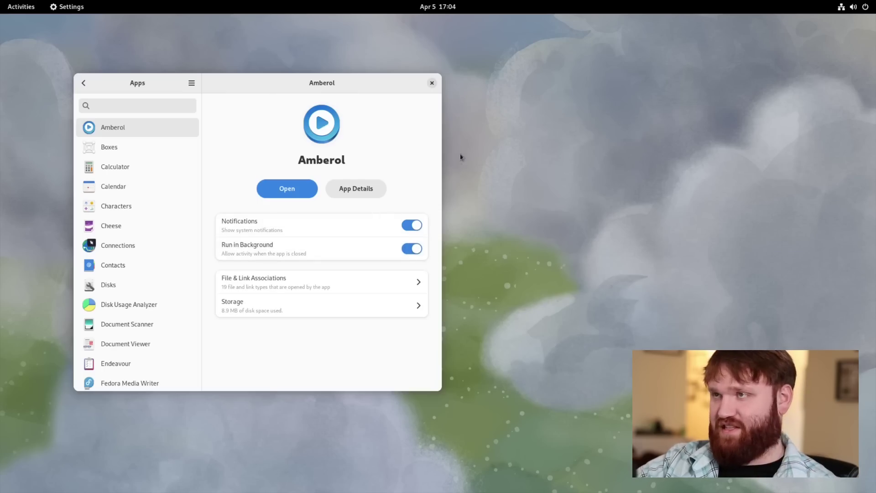
click(184, 149)
click(160, 131)
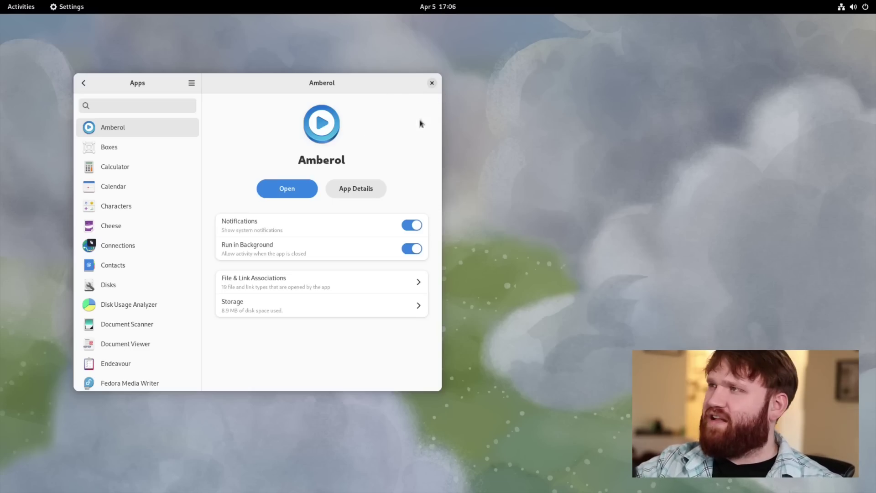
Step: Close the Settings window and check the background app entry in the quick settings
click(431, 83)
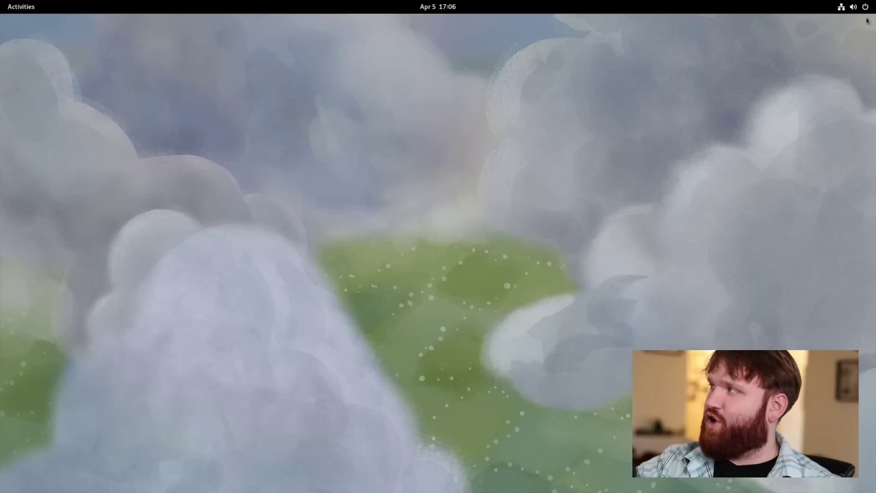
click(852, 7)
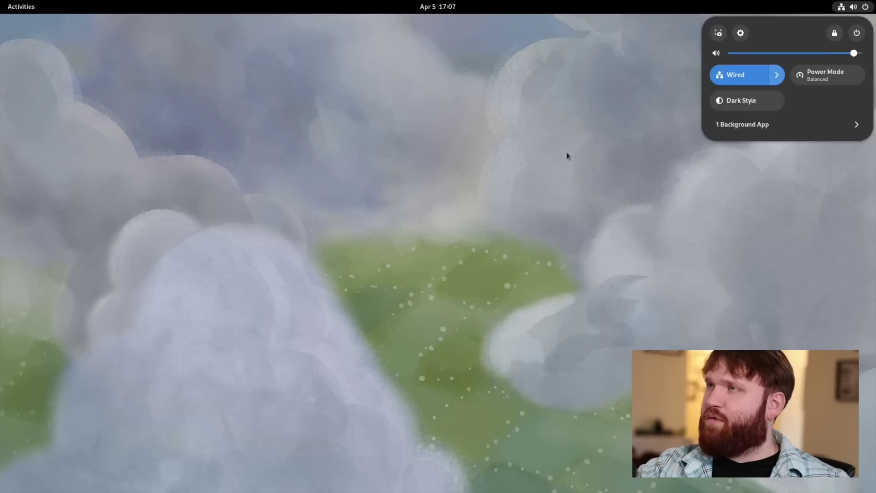
click(567, 153)
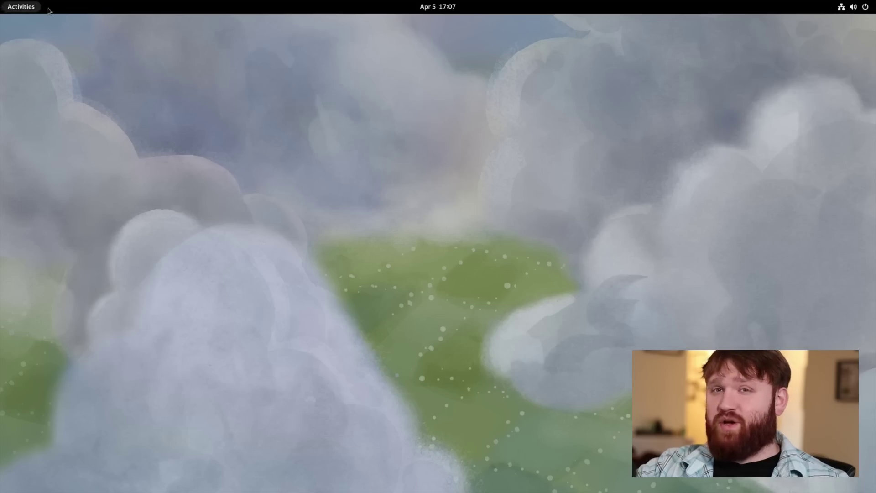
Step: Open Settings from the app grid and go from the Apps list to the Accessibility page
key(super)
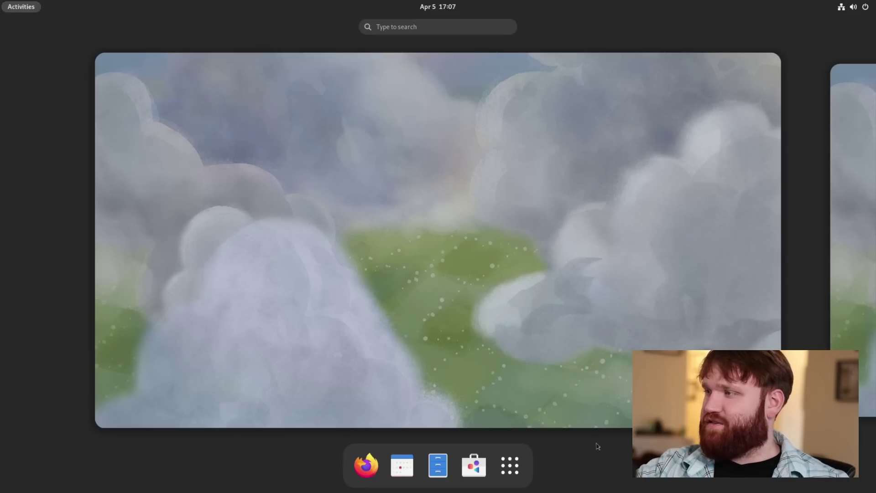
click(509, 465)
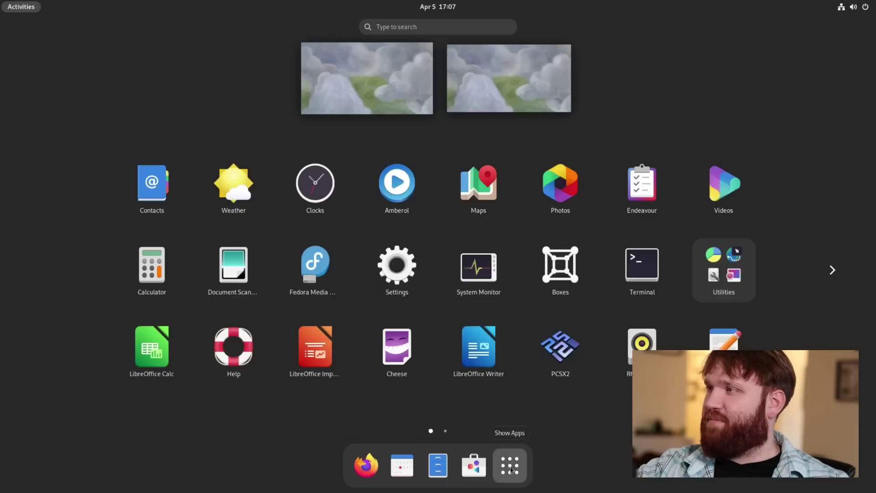
click(394, 271)
drag(265, 73, 258, 99)
click(72, 98)
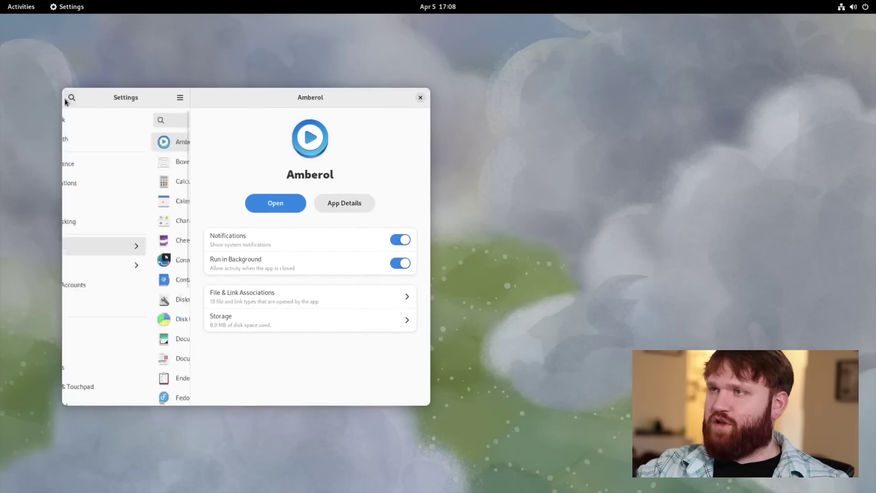
scroll(159, 207, down, 5)
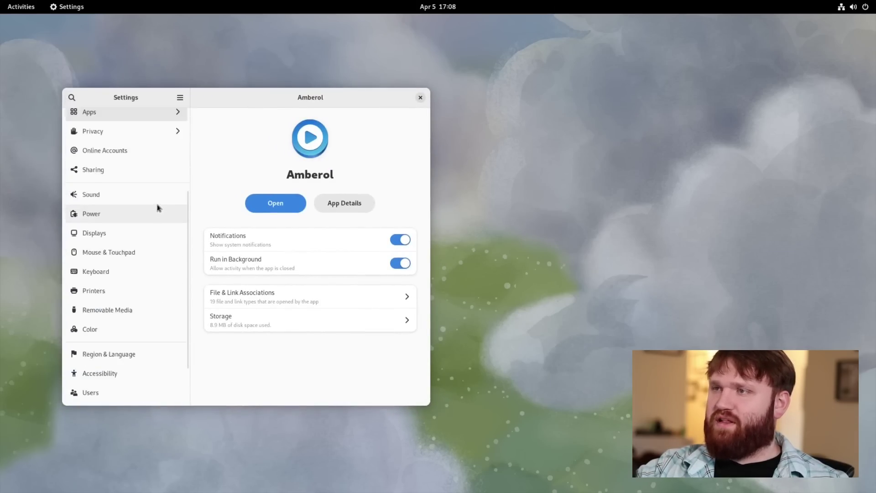
scroll(157, 210, down, 1)
click(111, 342)
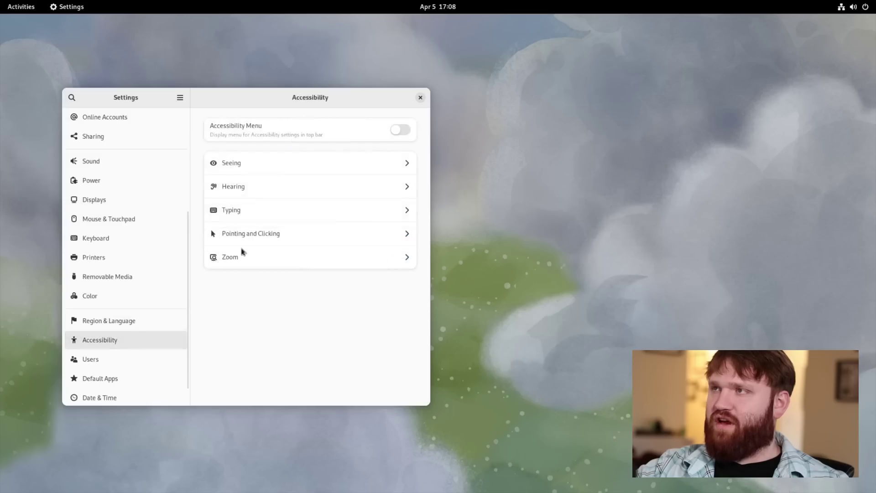
Step: Review the Hearing, Typing, Pointing and Clicking, and Seeing accessibility pages, and quit Settings
click(275, 188)
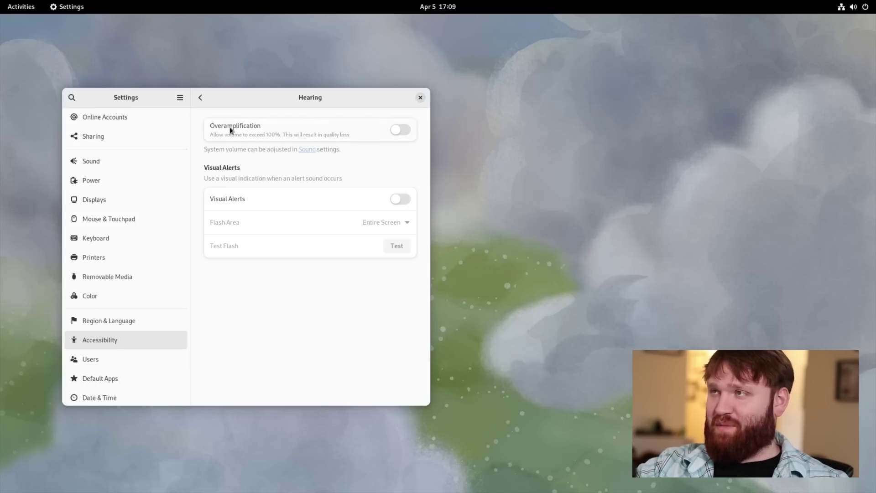
click(199, 97)
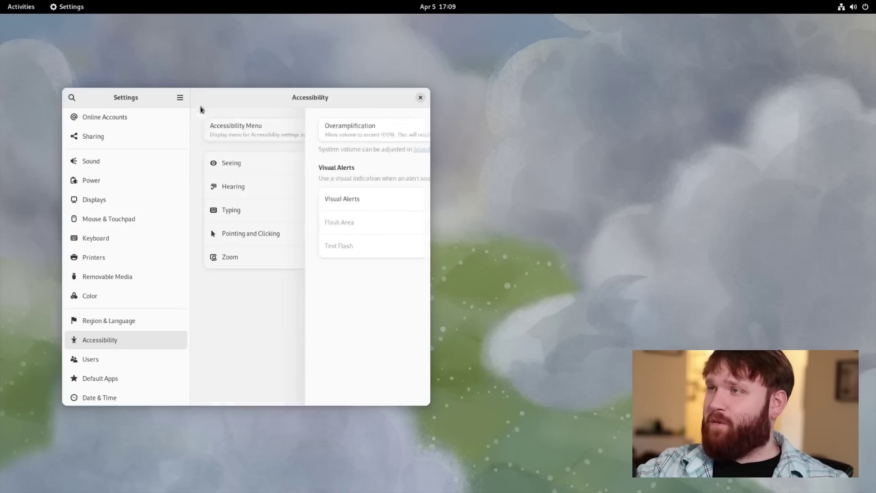
click(245, 211)
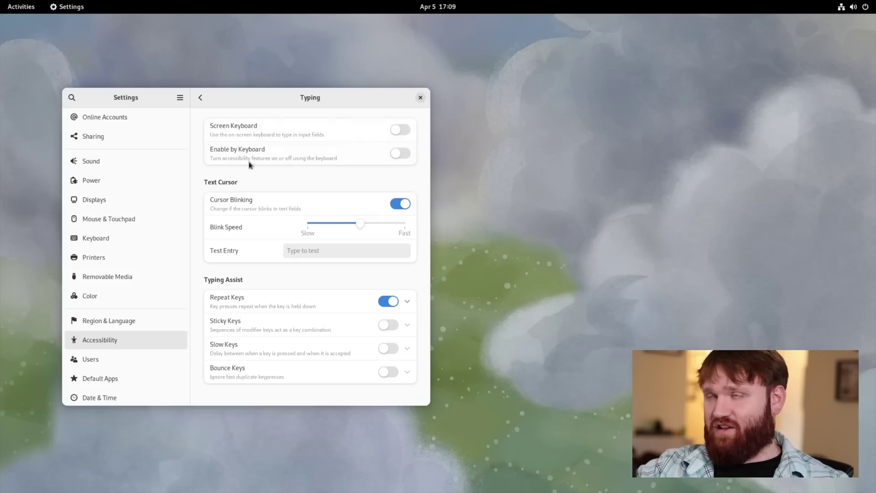
click(200, 97)
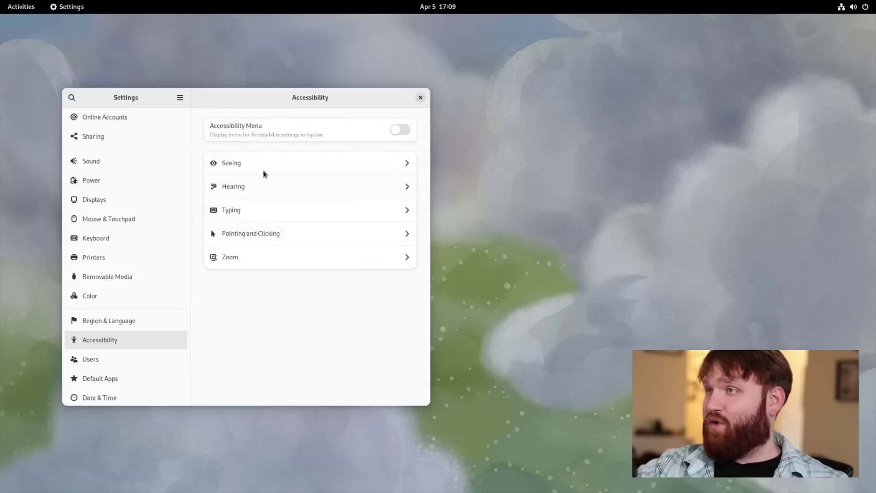
click(267, 237)
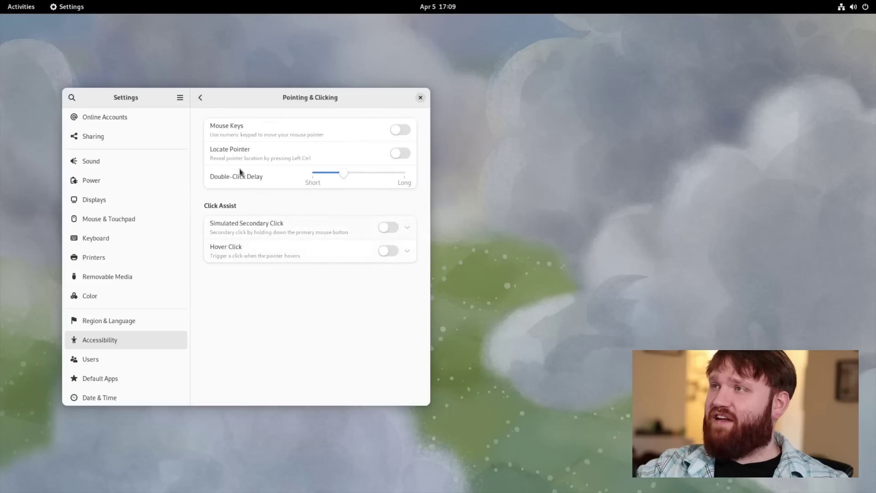
key(Escape)
click(243, 170)
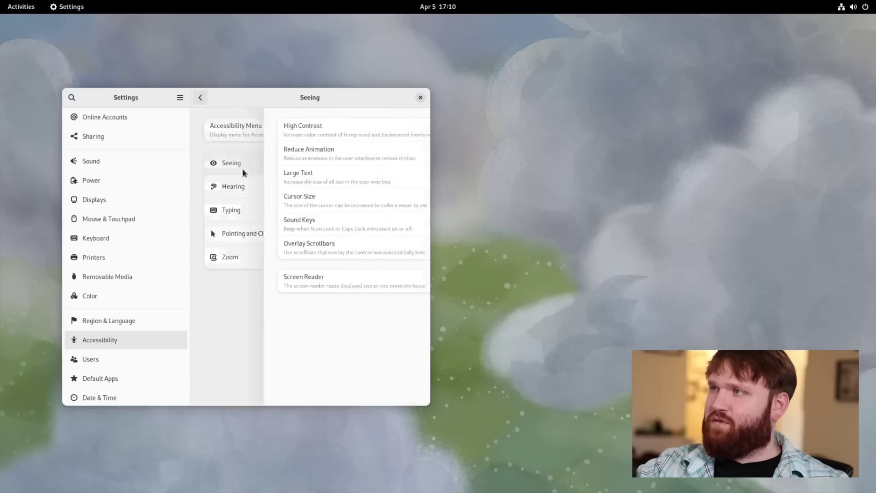
key(ctrl+q)
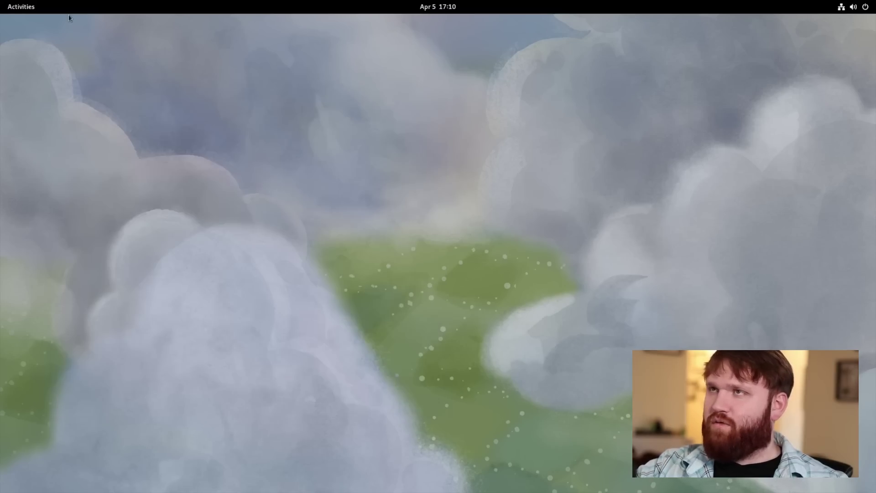
Step: Search the desktop for "set" and reopen Settings
click(12, 8)
text(set)
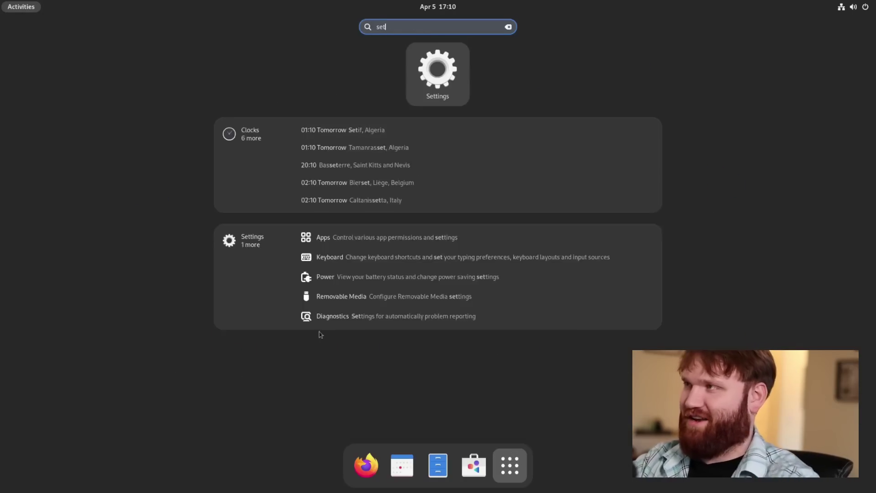
click(439, 76)
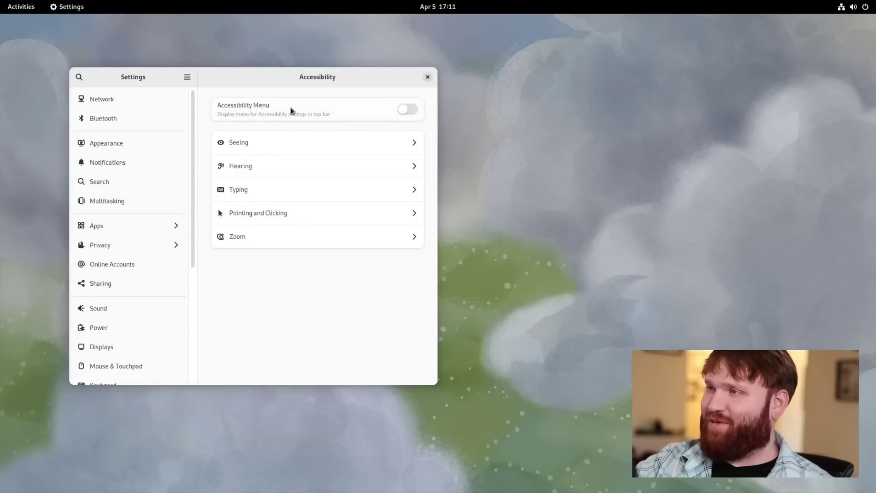
Step: Review the Seeing options in Accessibility, including contrast, cursor size and overlay scrollbars, and return to the Accessibility overview
click(264, 146)
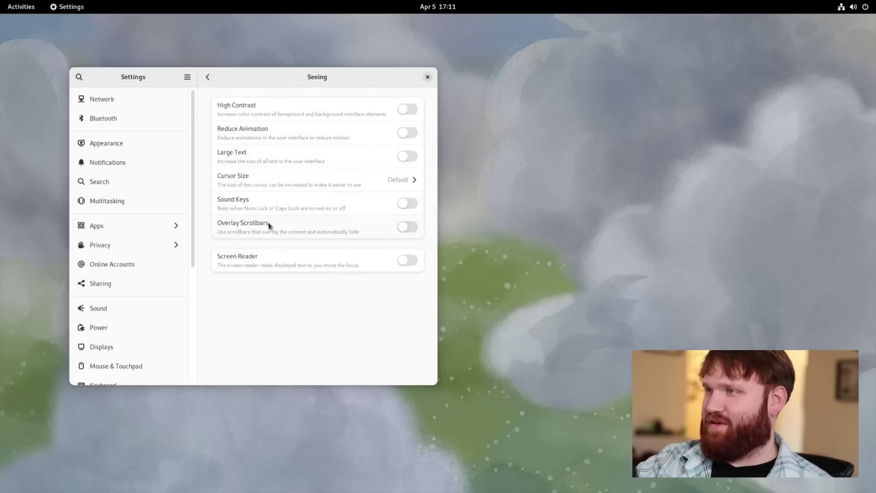
click(209, 78)
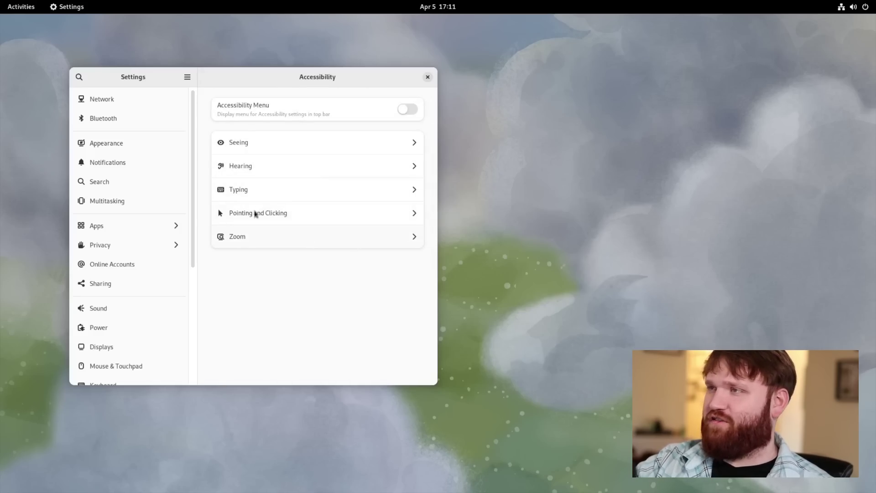
click(254, 144)
click(208, 77)
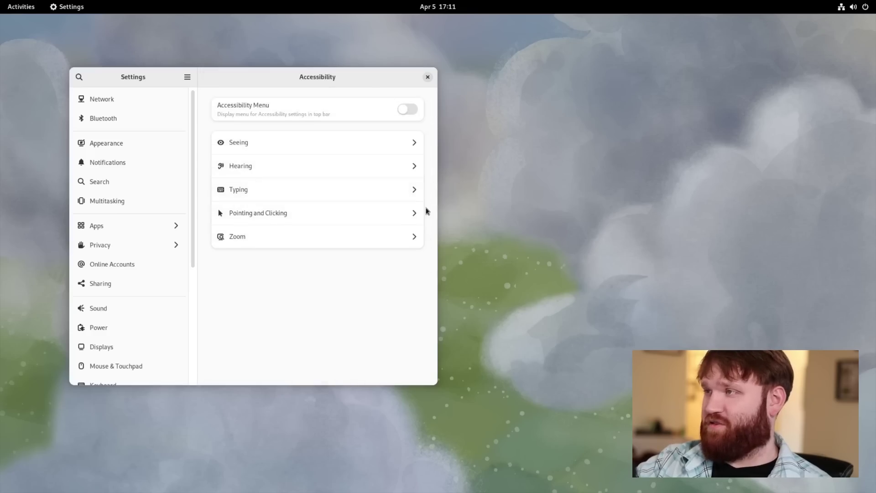
Step: Set the alert sound to None in the Sound settings
click(131, 309)
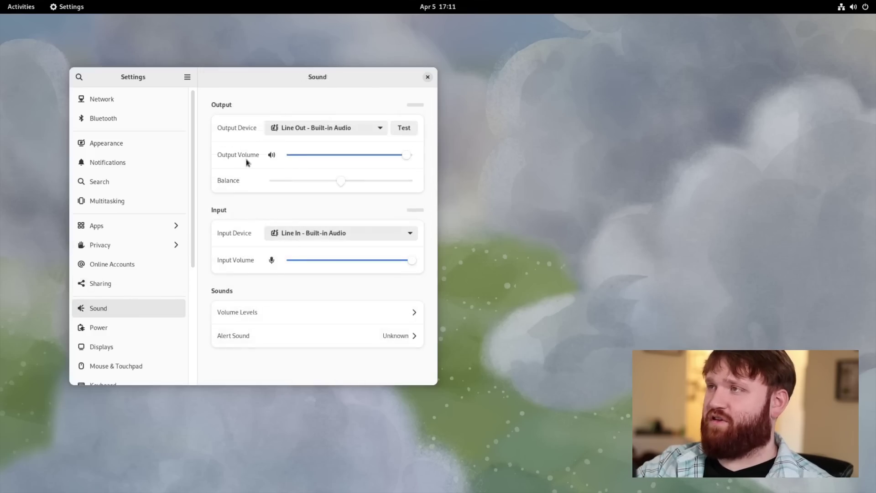
click(275, 338)
click(311, 189)
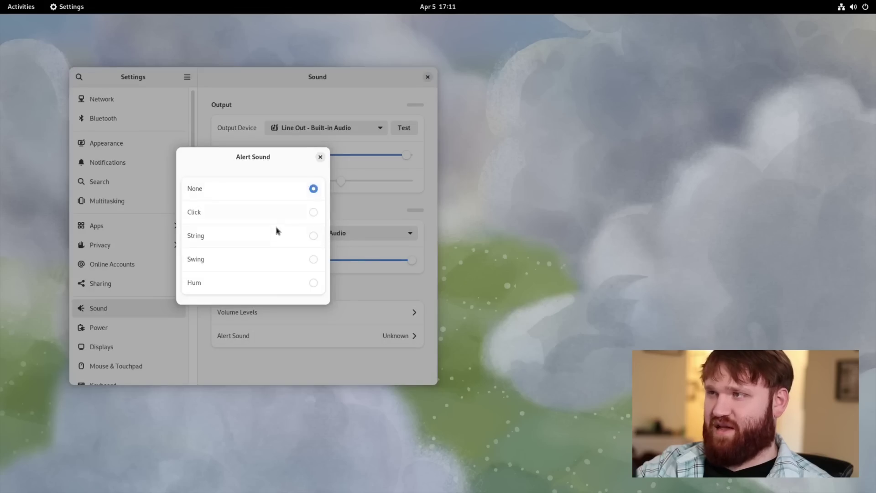
click(320, 158)
Step: View the speaker test for the output device, close it and open the Mouse & Touchpad settings
click(404, 128)
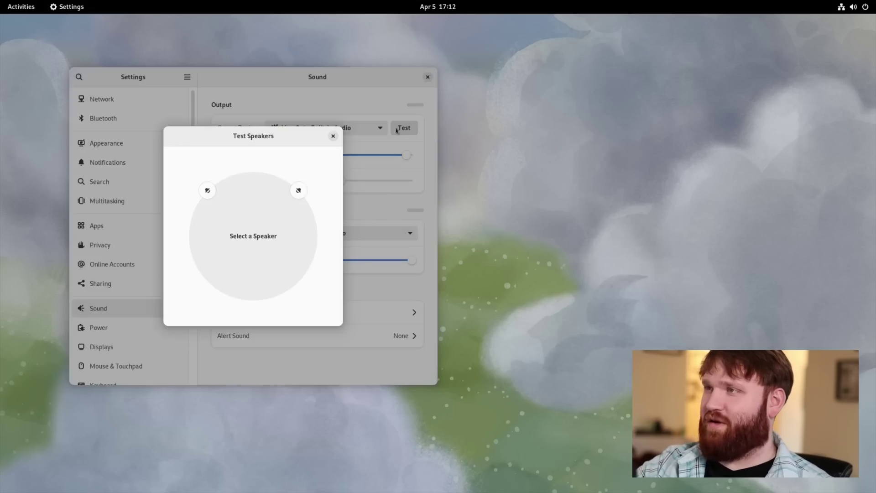
click(334, 136)
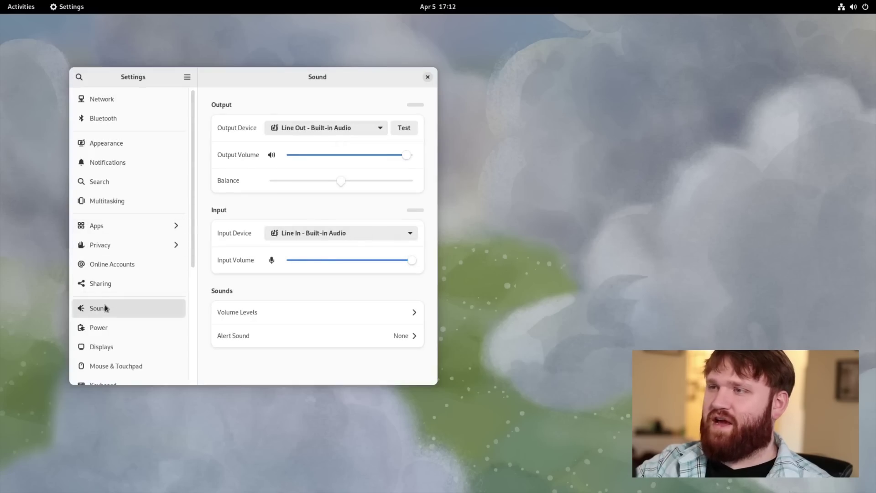
click(123, 370)
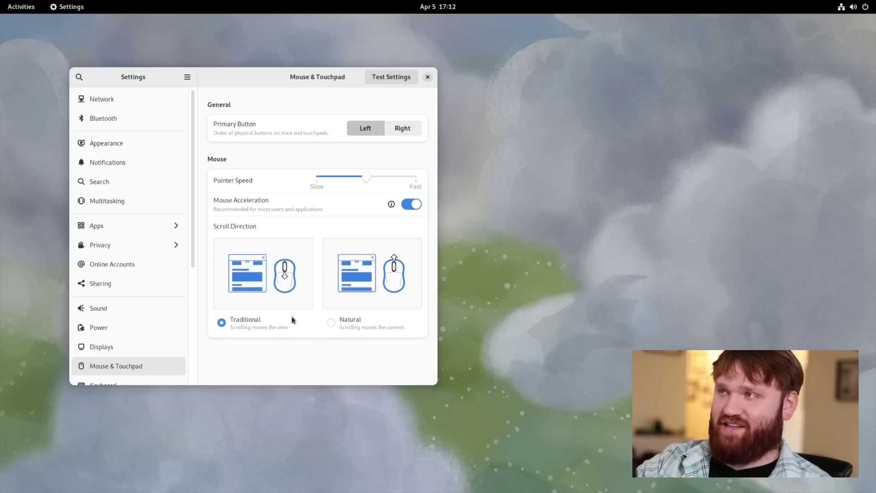
Step: Close Settings, open Files from the dash and move its window lower on the desktop
click(428, 77)
click(20, 7)
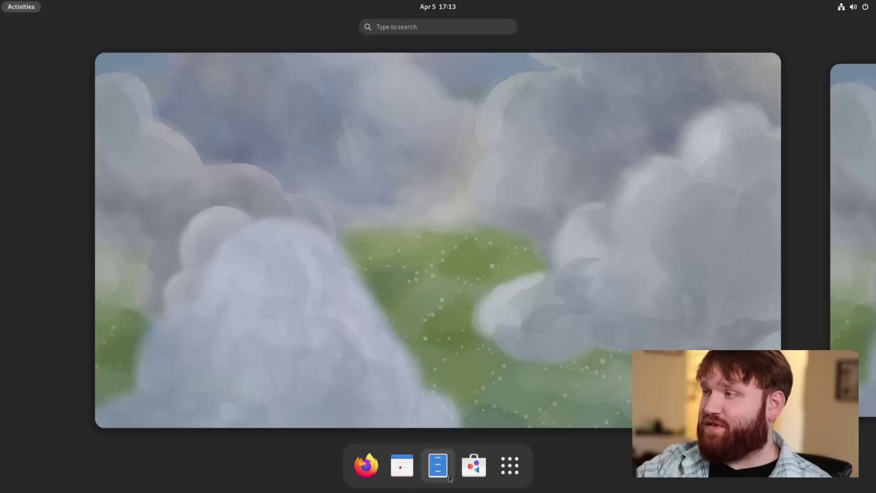
click(439, 466)
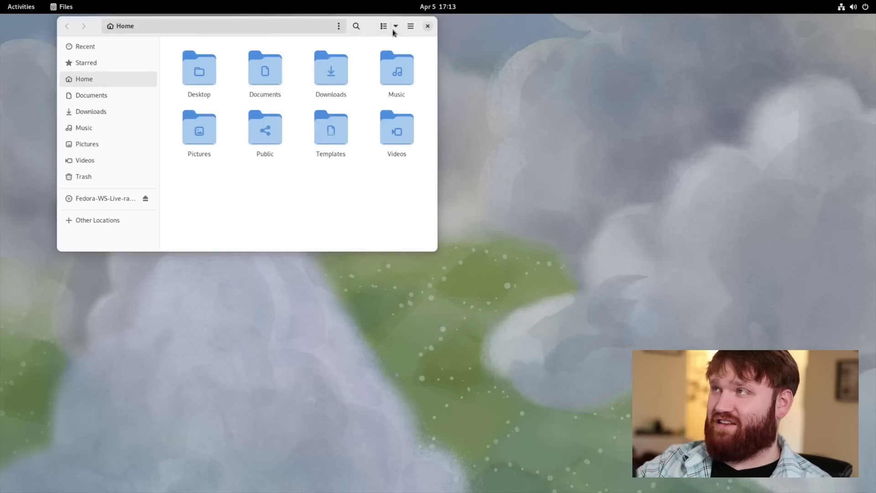
drag(368, 28, 389, 113)
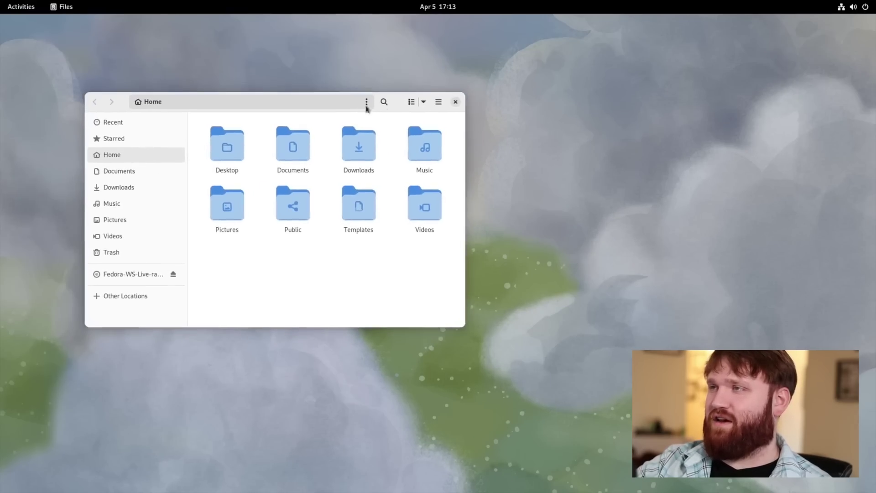
Step: Open the Desktop folder in a new tab, move that tab to its own window and place it overlapping the Home window
right_click(241, 145)
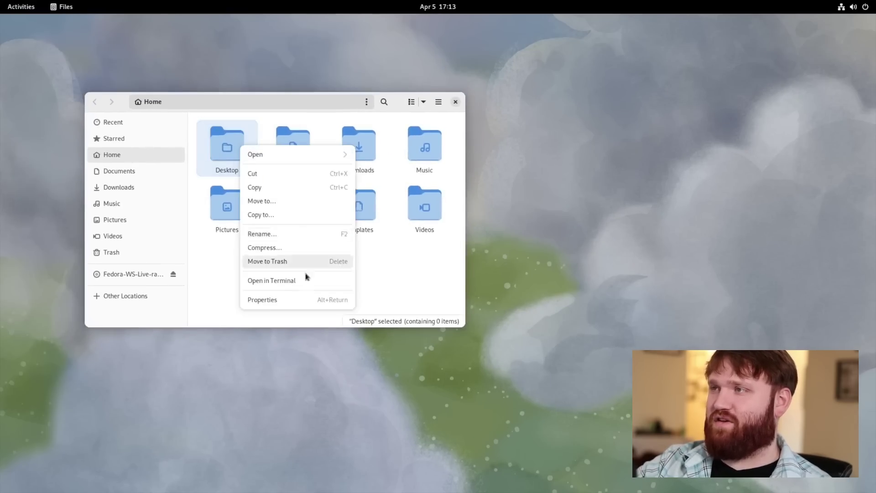
click(333, 155)
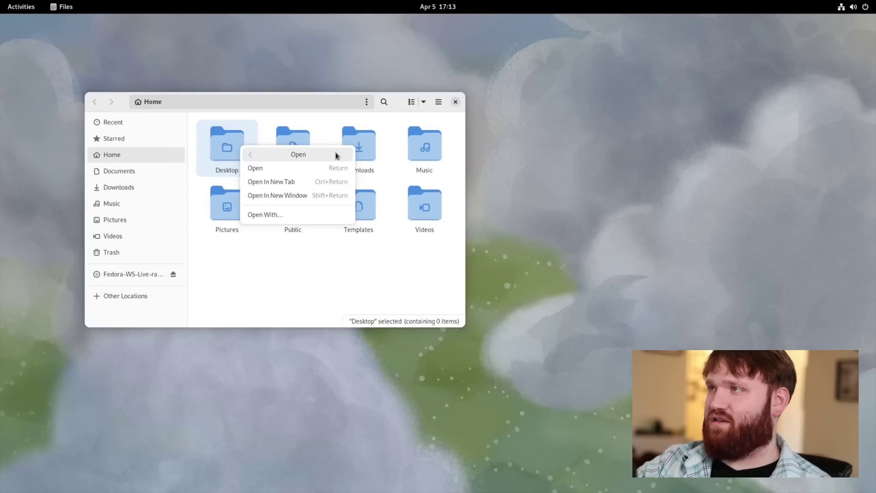
click(315, 181)
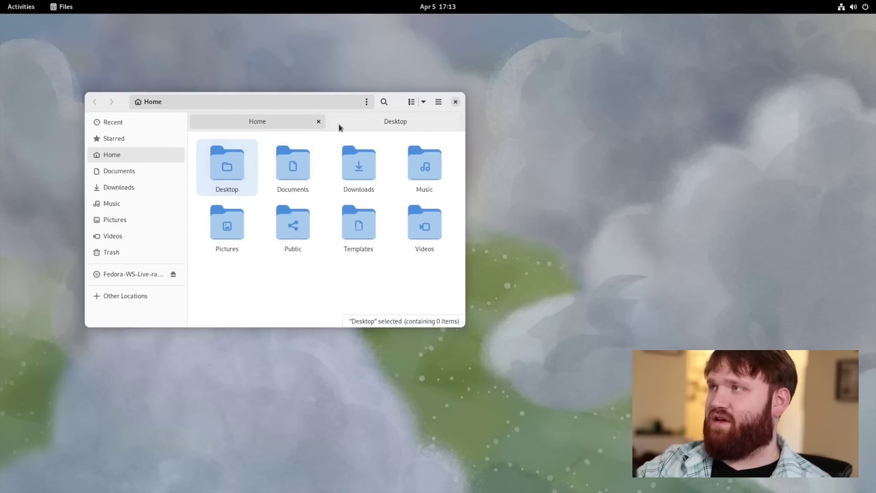
right_click(370, 125)
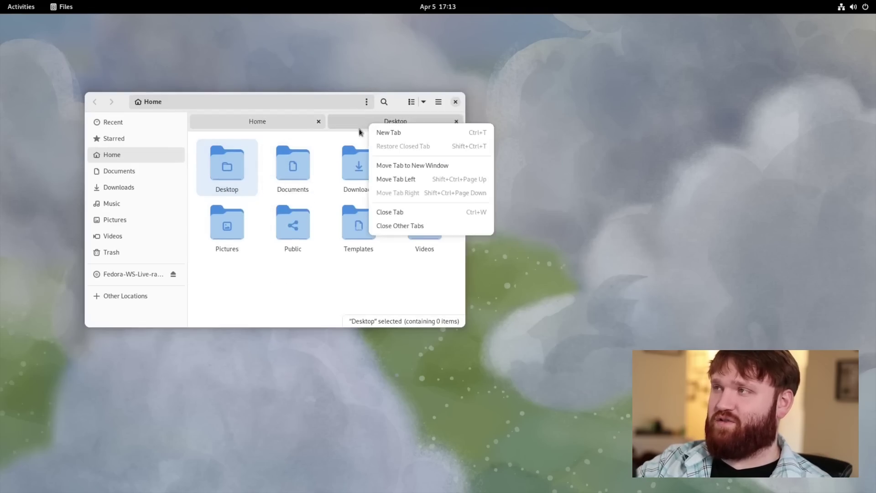
click(389, 166)
drag(771, 106, 516, 165)
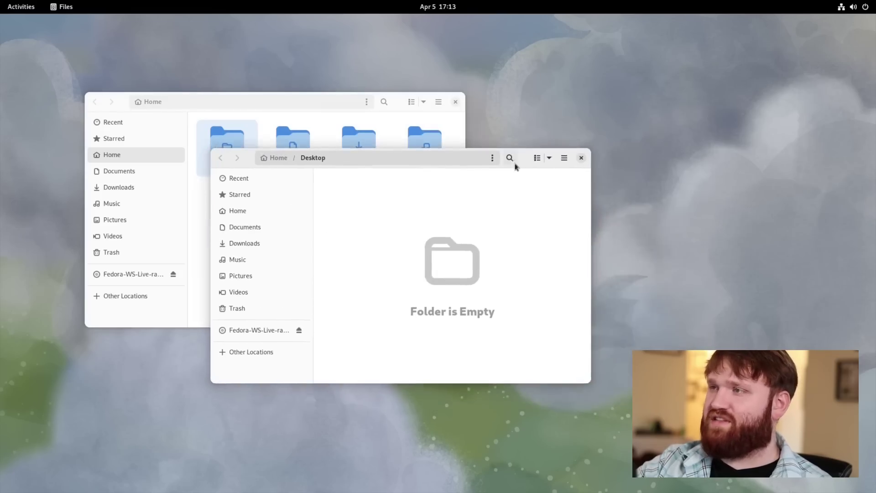
Step: In the new Files window, browse from Music through J. Cole and [2018] KOD to the "J. Cole - KOD (2018)" folder
click(248, 260)
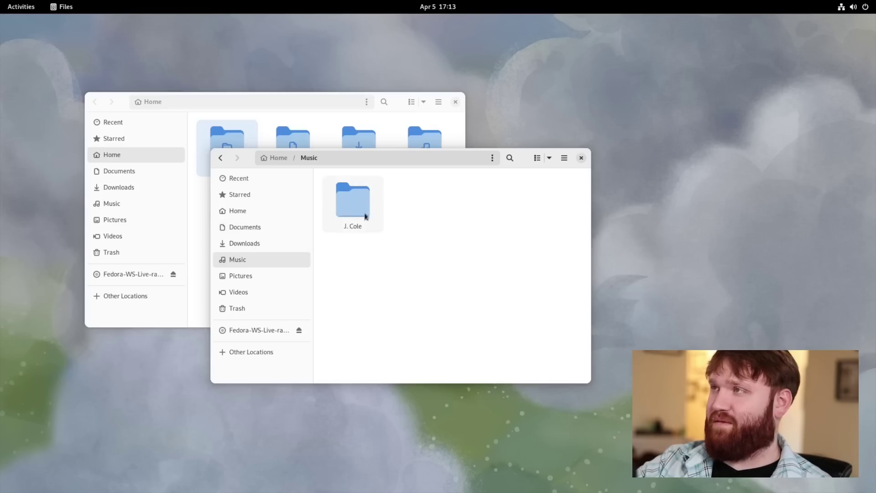
double_click(360, 203)
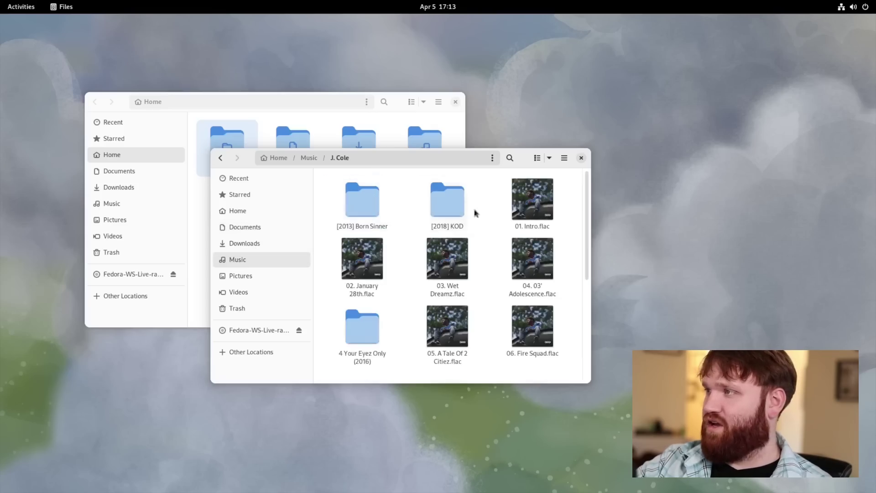
double_click(447, 201)
key(Return)
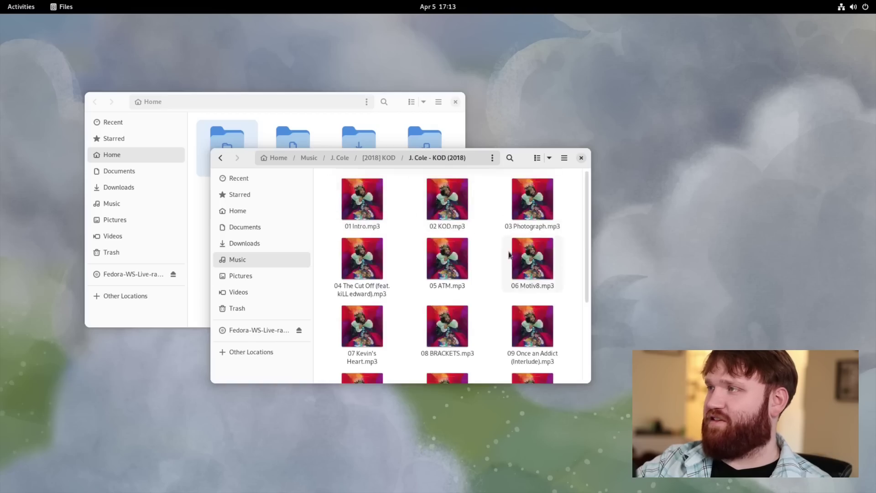
Step: Examine the album's tracks in grid and list view, return to grid view and select the first nine tracks
scroll(509, 251, down, 3)
scroll(518, 248, up, 3)
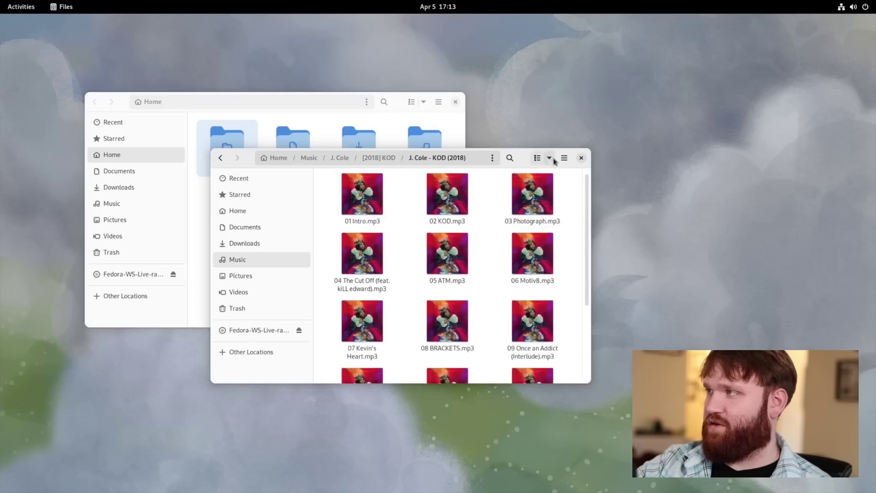
click(538, 160)
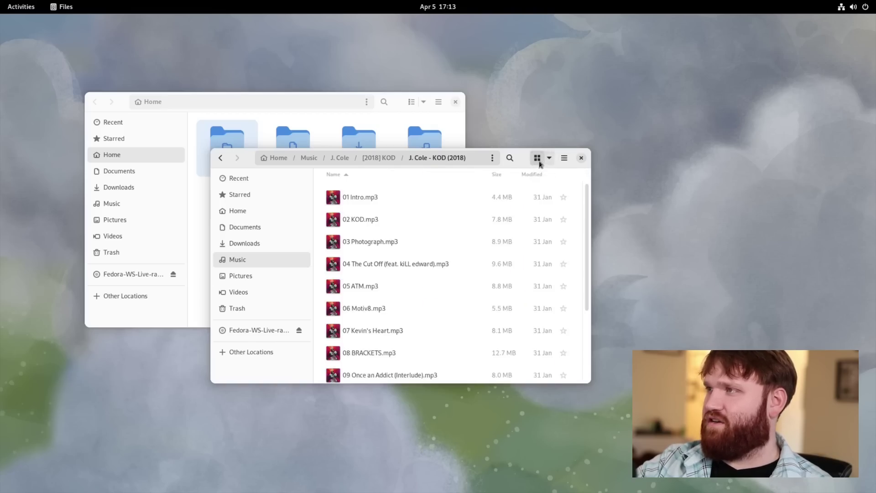
click(538, 159)
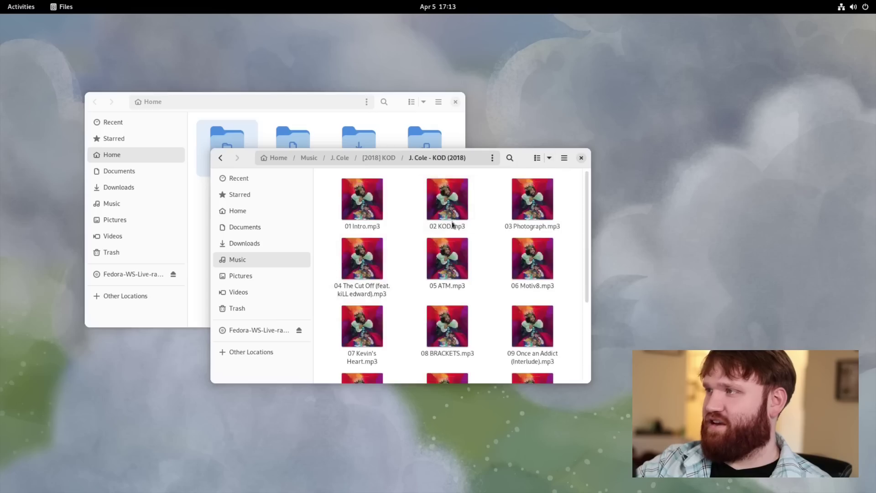
drag(576, 176, 328, 370)
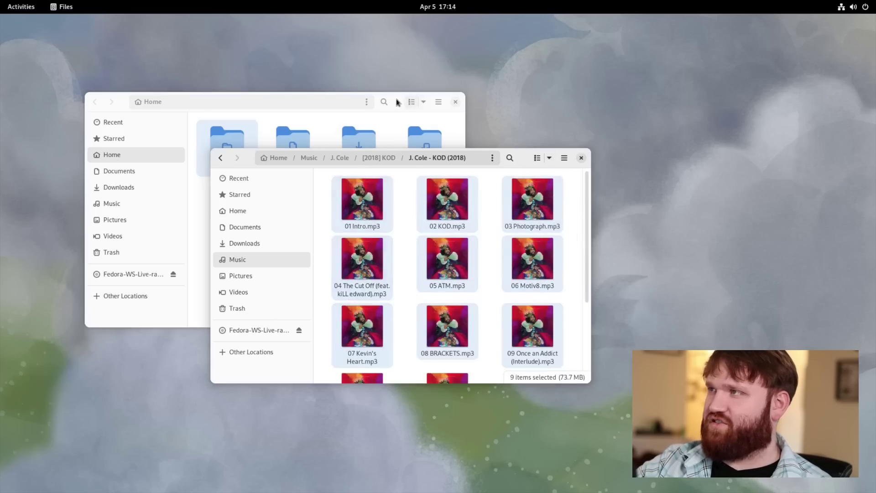
Step: Open the Music folder in a new tab of the Home window
click(398, 103)
right_click(420, 141)
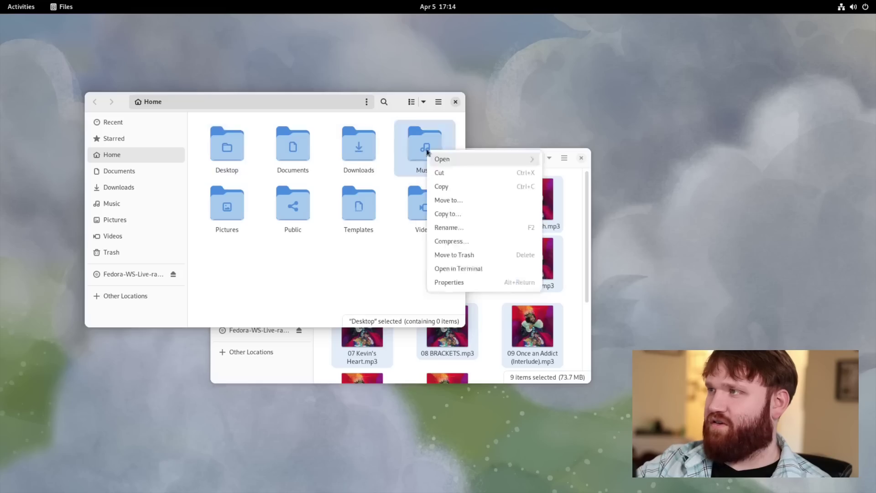
click(456, 158)
click(498, 194)
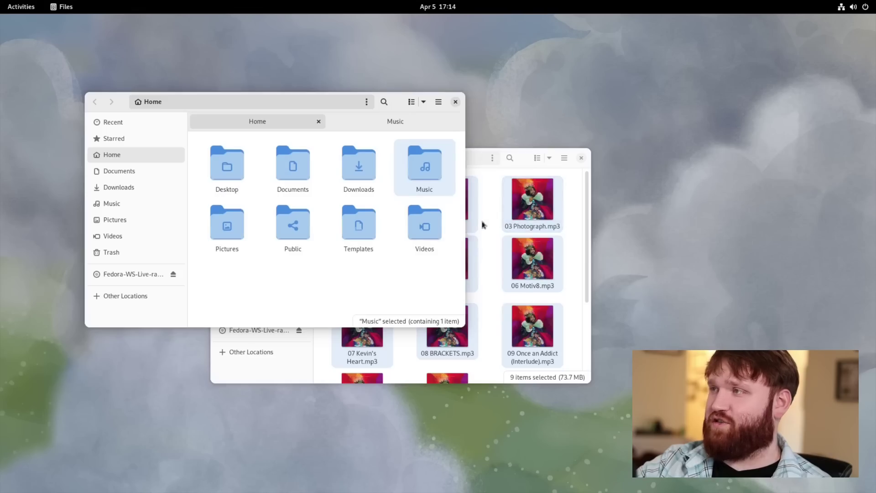
Step: Move only "03 Photograph.mp3" from the album folder onto the Home tab of the other Files window
click(570, 201)
drag(544, 208, 274, 126)
click(274, 124)
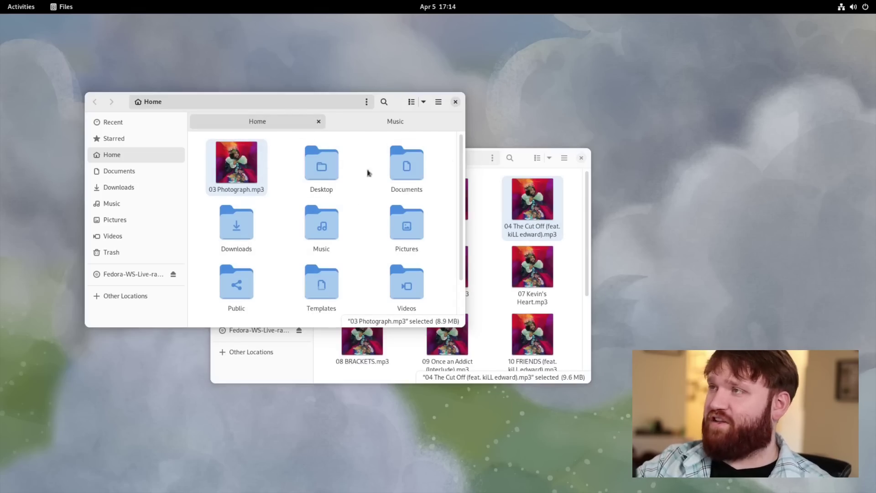
click(526, 162)
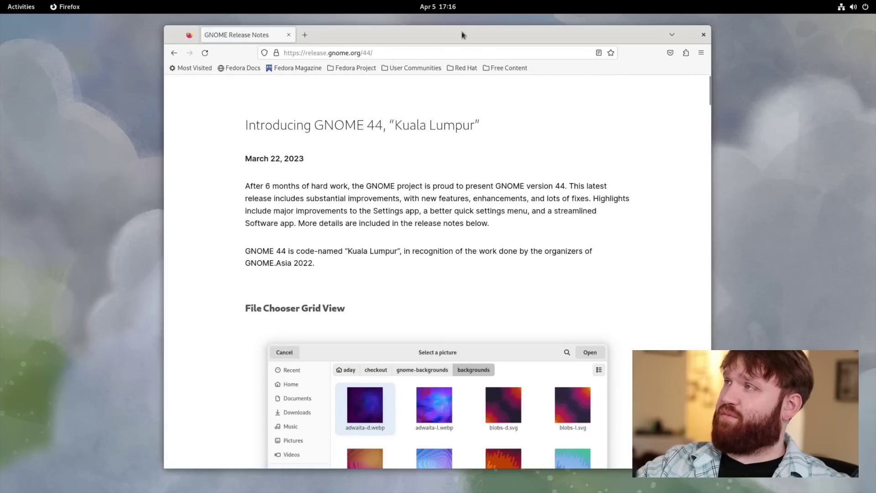
Step: Read through the GNOME 44 release notes in Firefox, down to the settings improvements and New Circle Members sections
drag(465, 32, 350, 27)
scroll(358, 178, down, 5)
scroll(358, 180, down, 15)
scroll(359, 183, down, 15)
scroll(358, 183, down, 6)
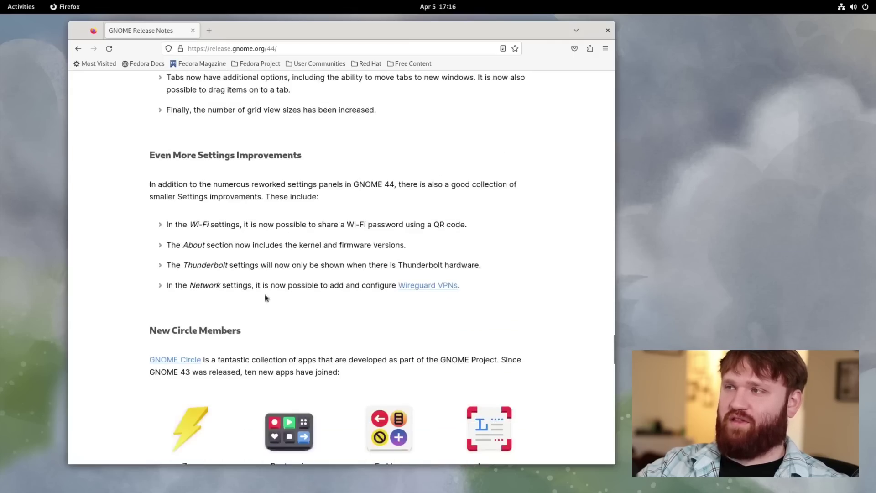
scroll(363, 365, down, 6)
scroll(363, 365, up, 2)
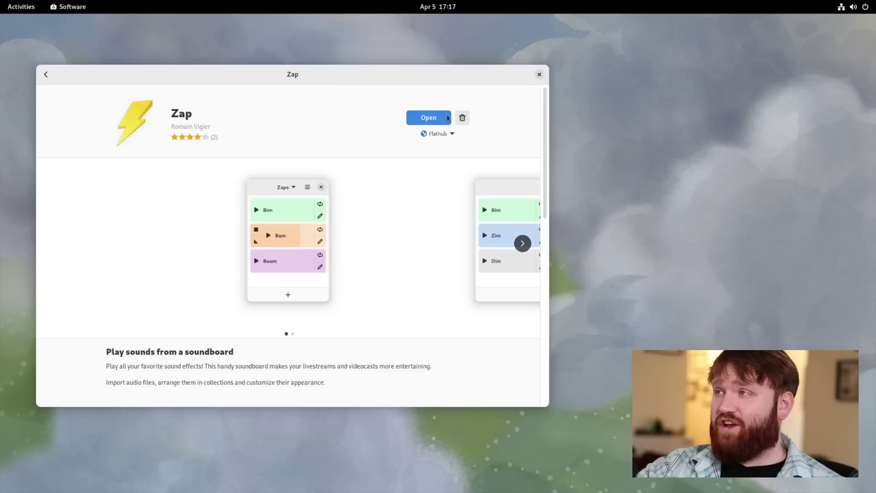
Step: Launch Zap from its Software page, place its window over the page and play the Applause sound
click(420, 121)
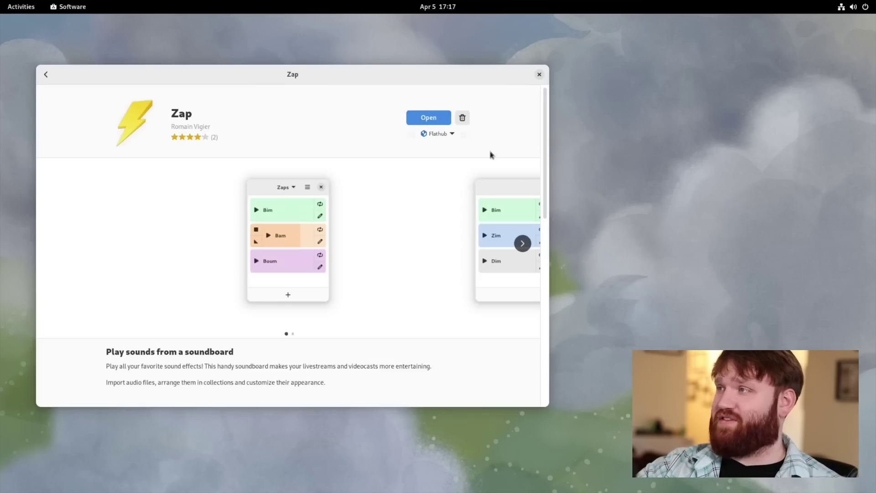
drag(477, 111, 323, 179)
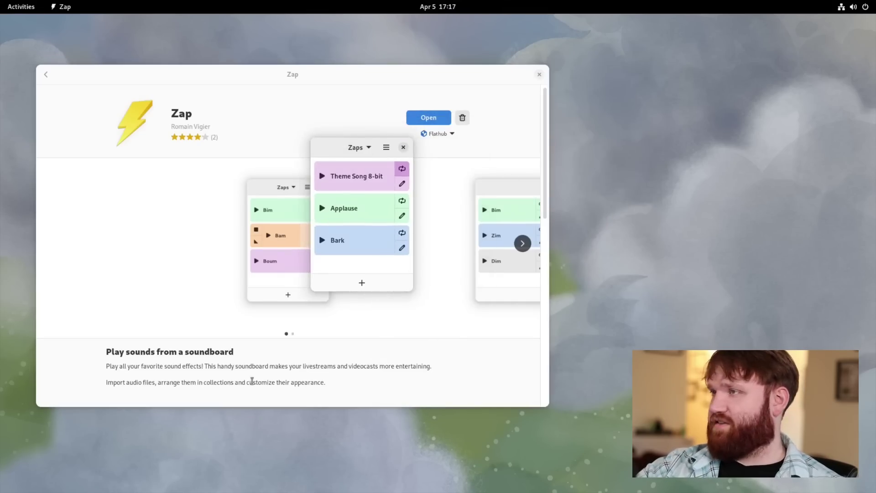
click(322, 209)
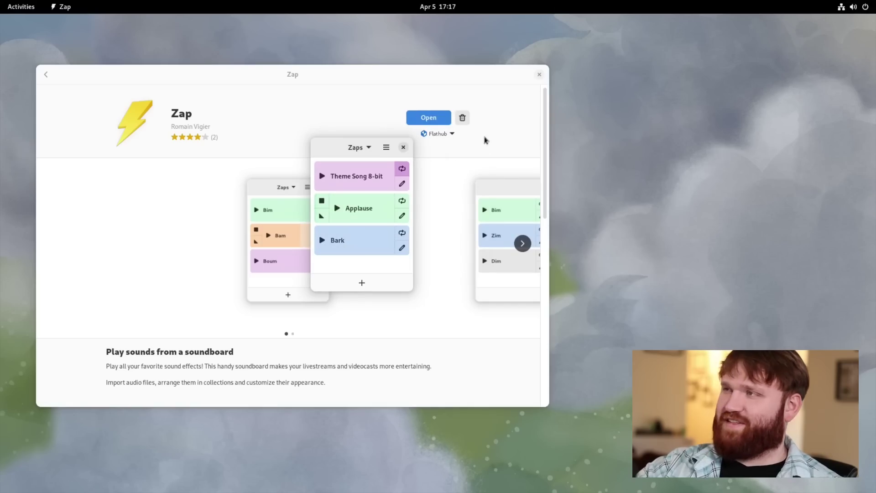
Step: View Zap's form for adding a sound, make the window taller, move it aside and close Zap
click(356, 278)
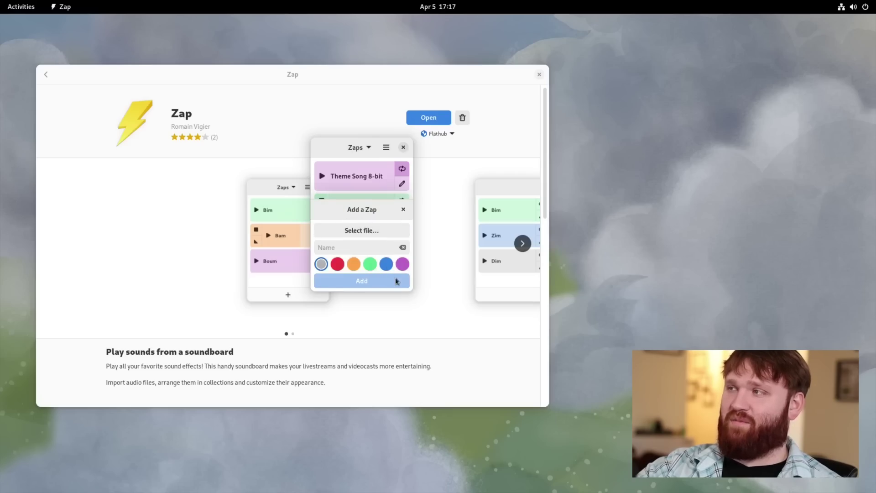
drag(407, 295, 409, 485)
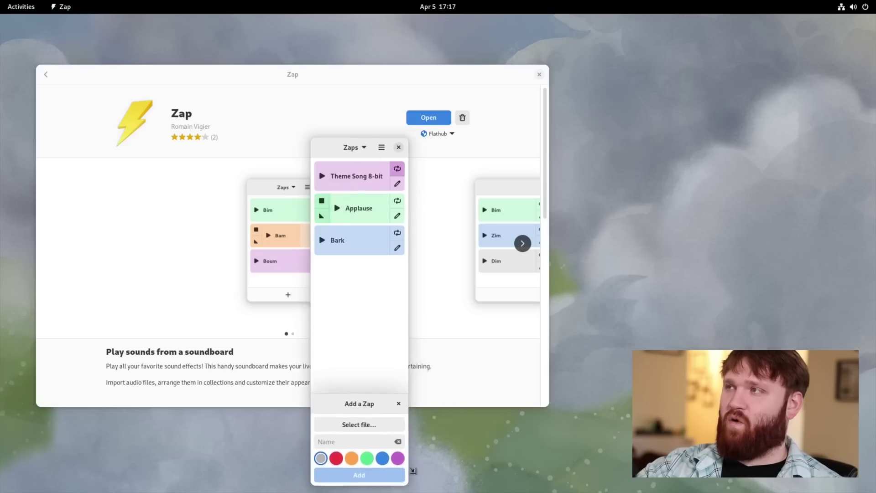
drag(351, 152, 48, 54)
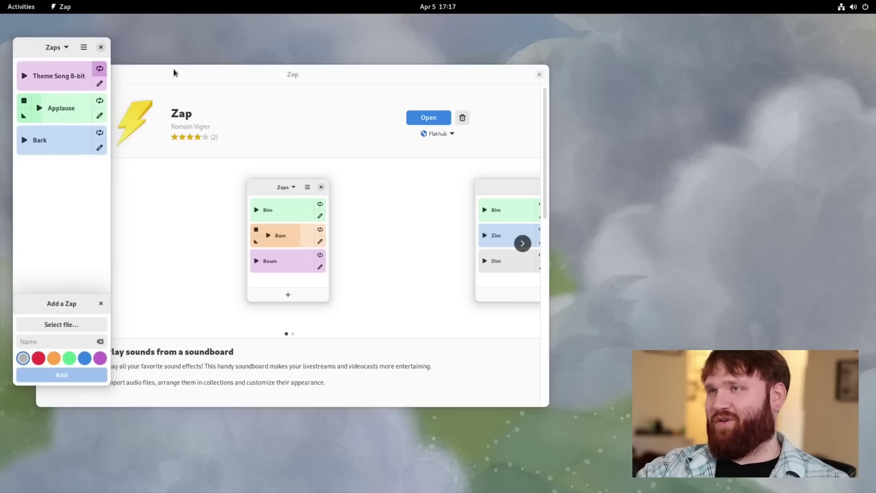
click(101, 47)
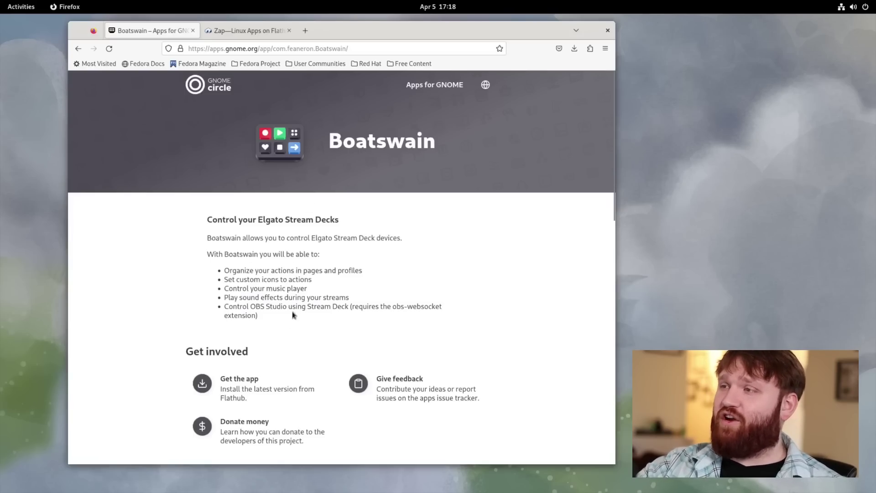
Step: Review the Boatswain app page in Firefox, from its feature list to the interface screenshots
scroll(293, 292, down, 5)
scroll(293, 295, up, 5)
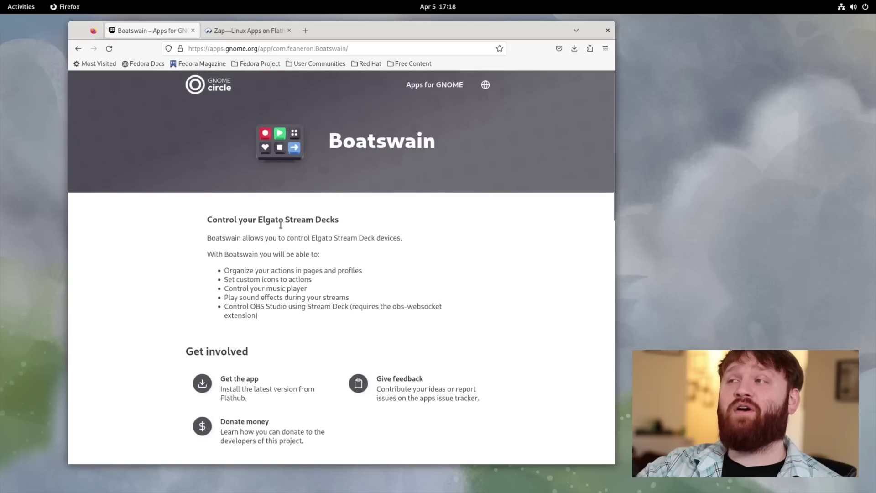
scroll(328, 259, down, 1)
scroll(328, 259, down, 6)
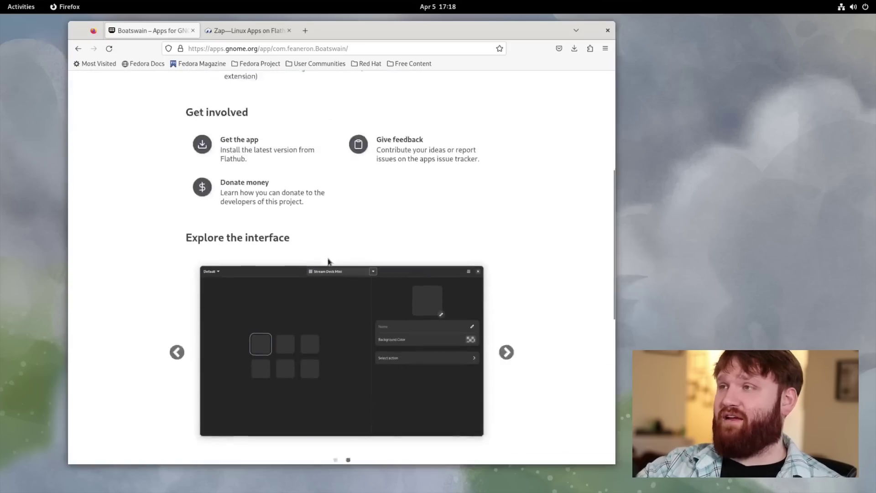